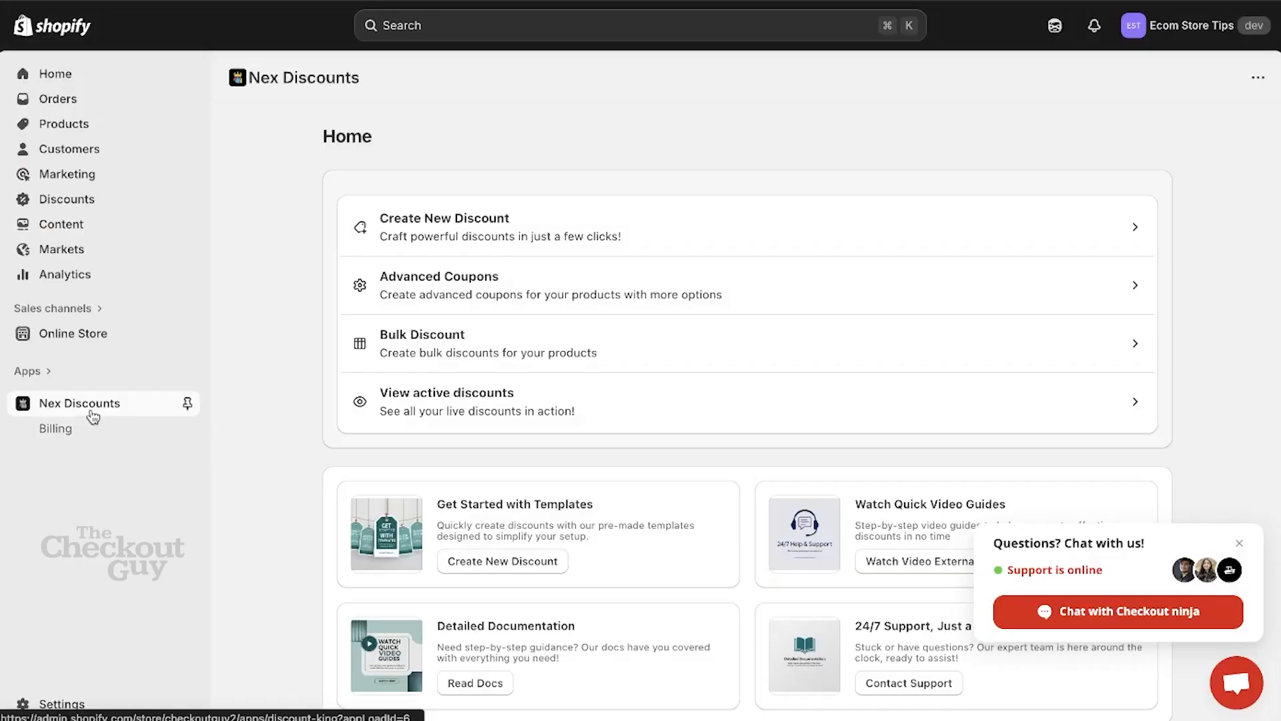
Step: Create a new discount of the Discount Code type in Nex Discounts with the code 40%OFF
click(527, 230)
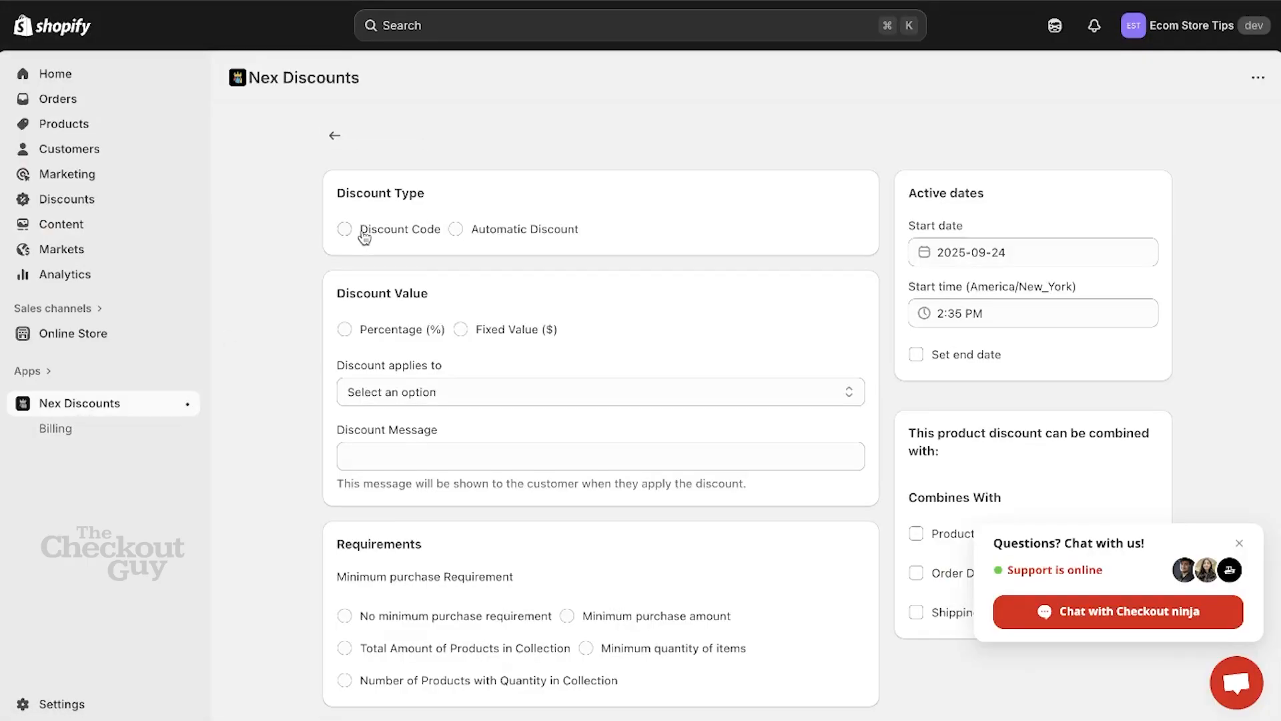
click(363, 233)
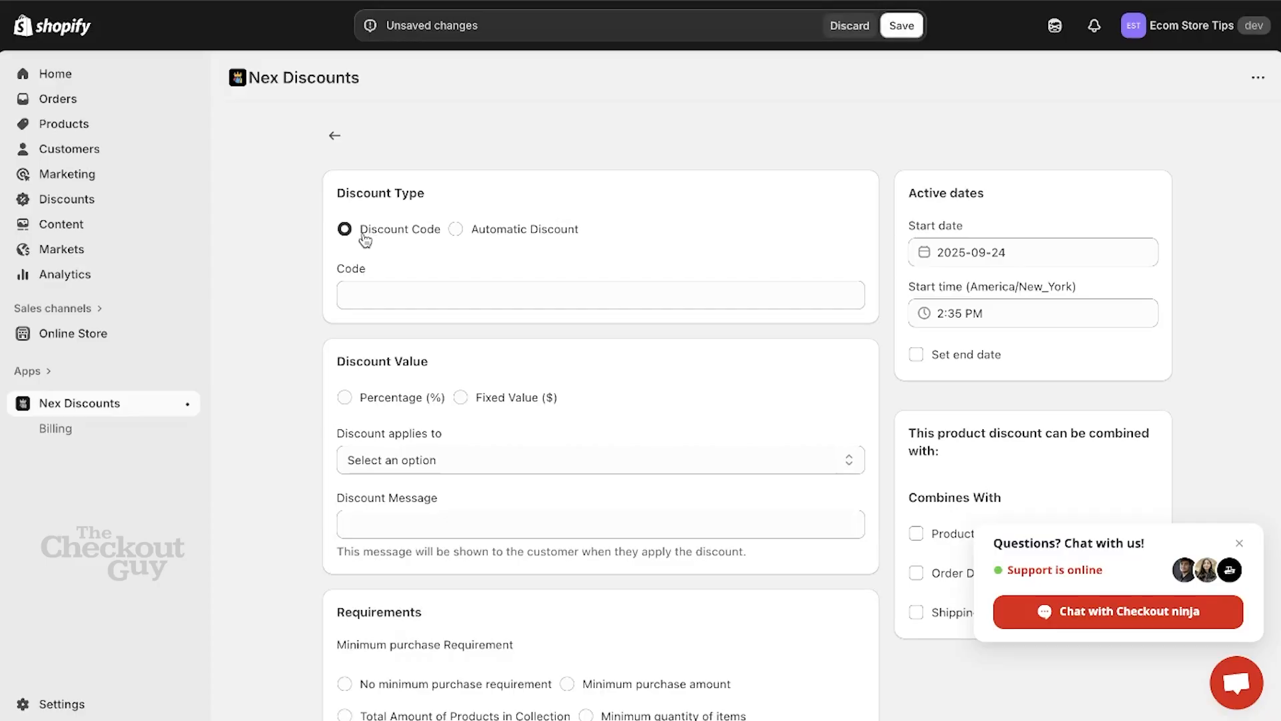
click(409, 295)
text(40%OFF)
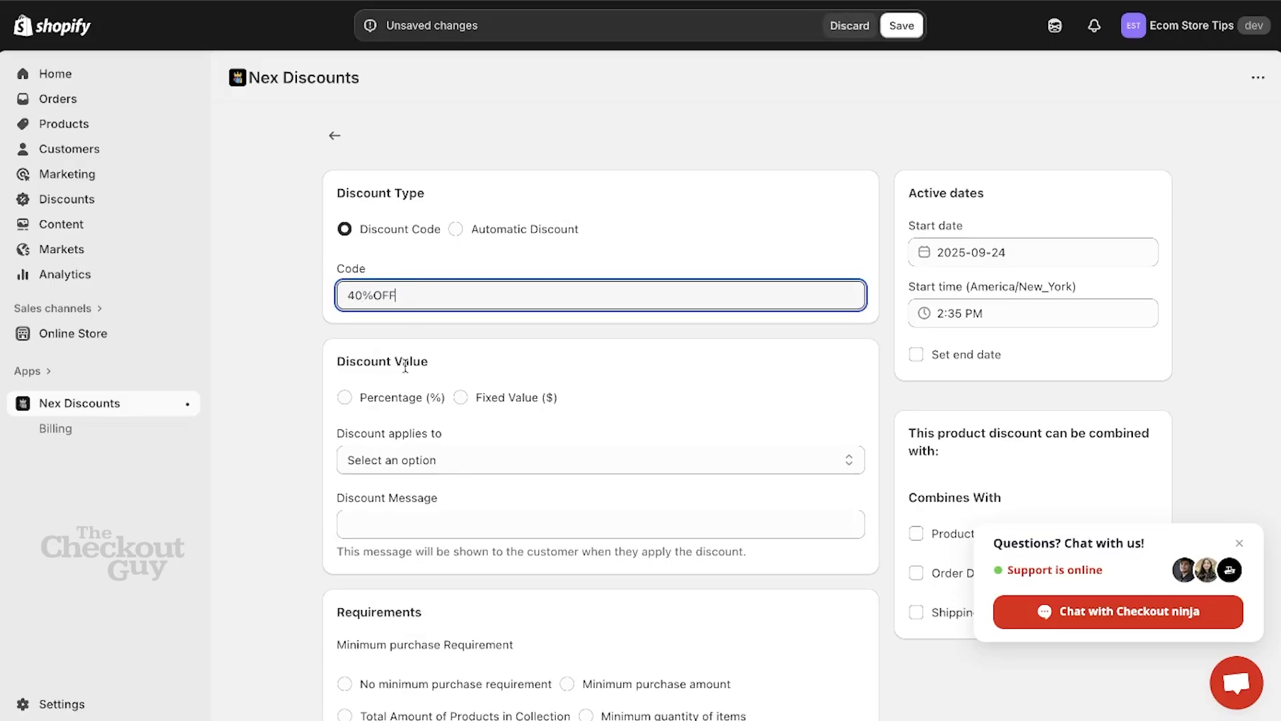
Step: Set the discount value to a percentage of 40 with a capping amount of 200
click(393, 403)
click(399, 460)
text(40)
click(422, 548)
text(200)
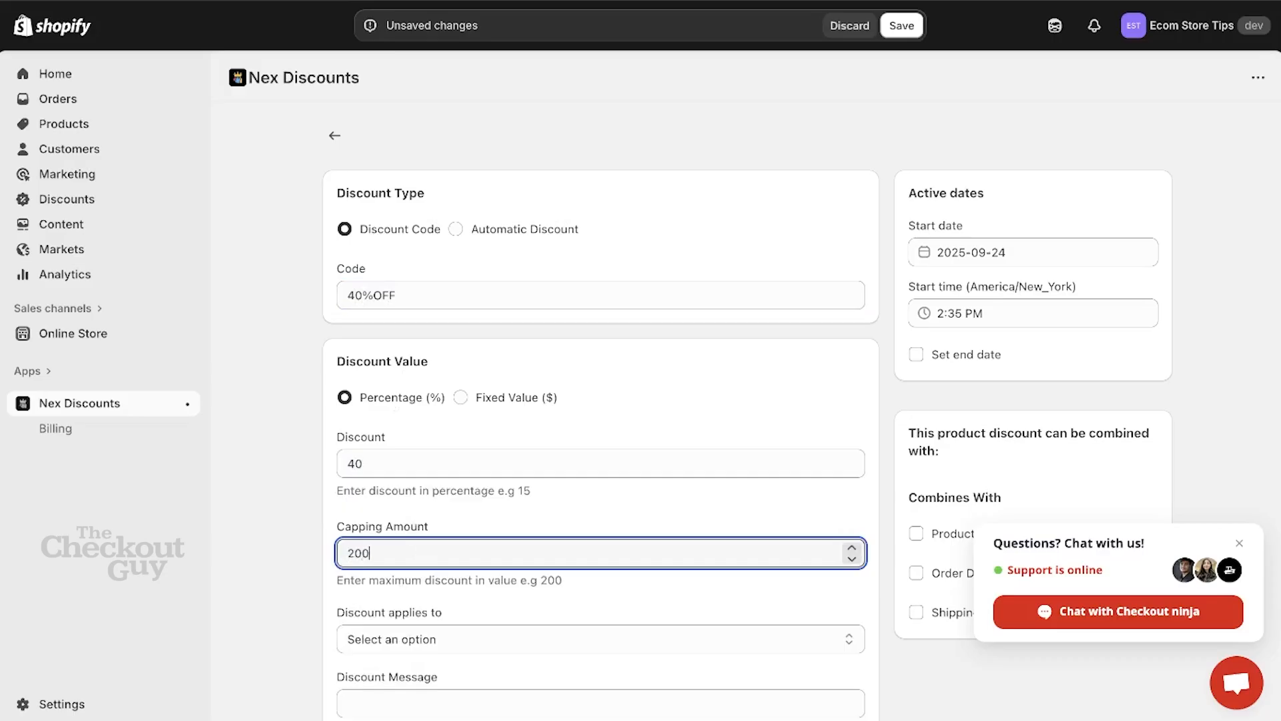
click(615, 523)
Step: Apply the discount to all products and all customers, with no minimum purchase requirement and a limit of one use per customer
scroll(615, 523, down, 7)
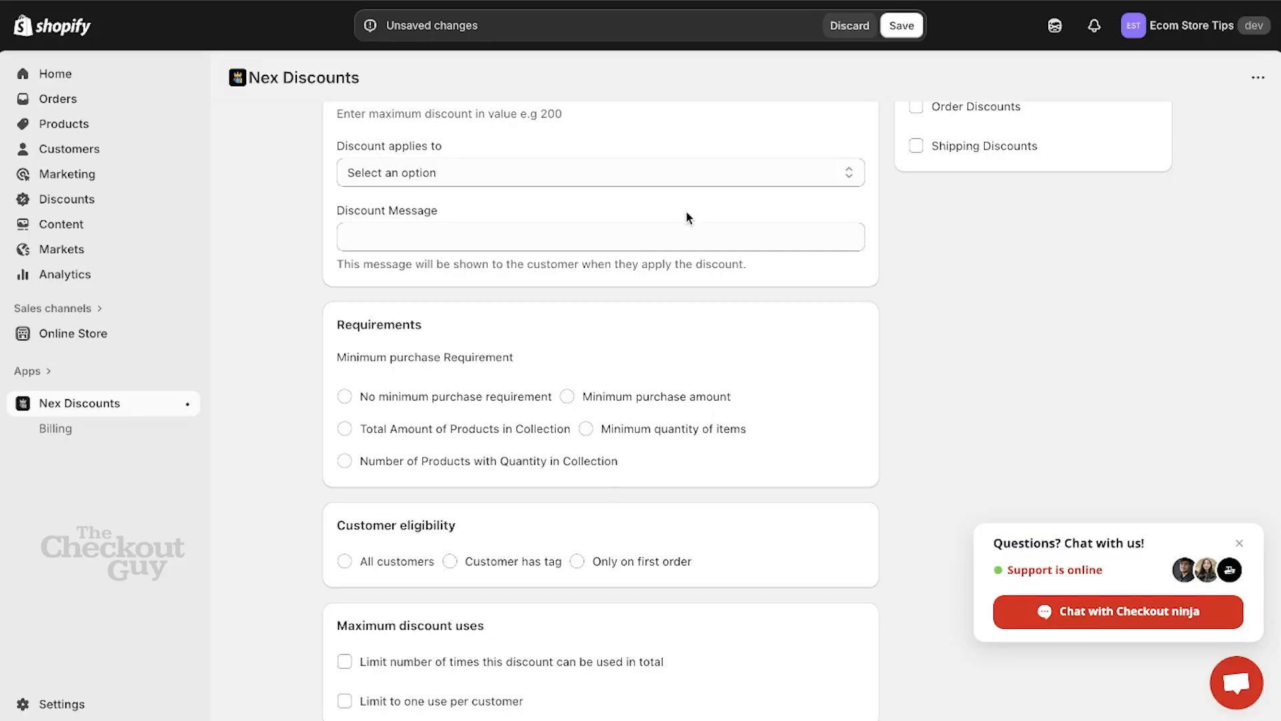
click(686, 171)
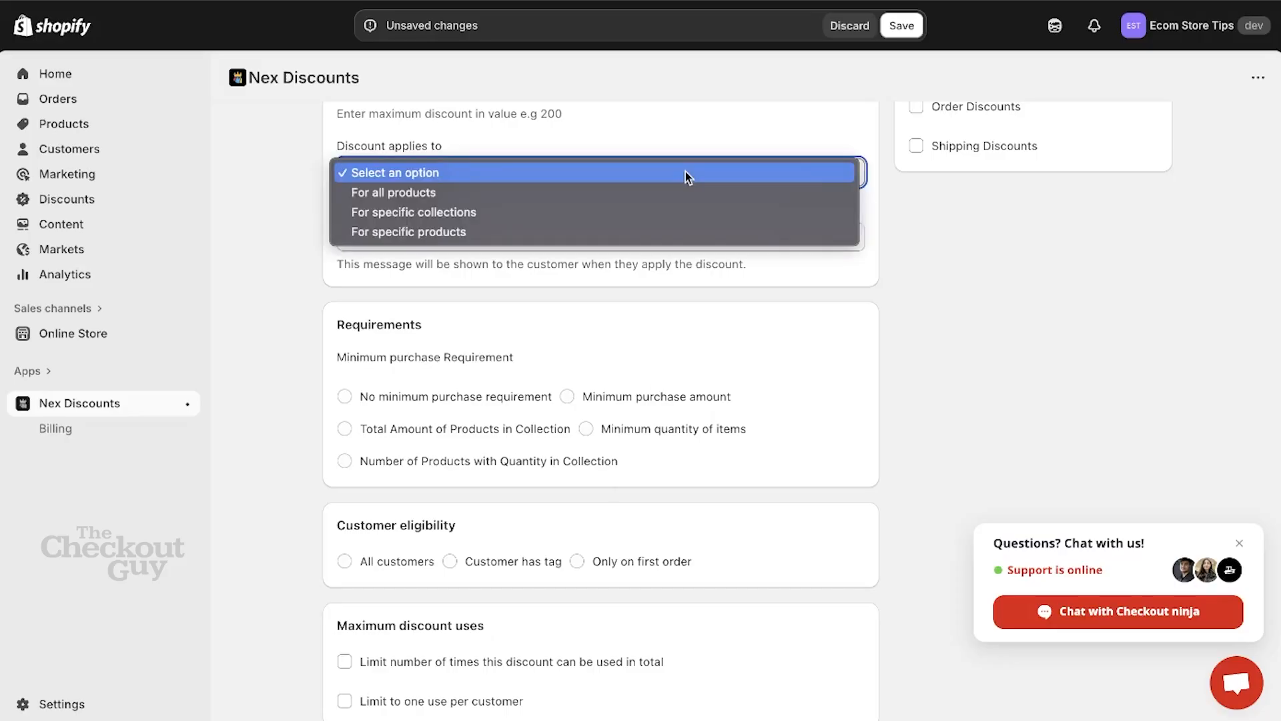
click(653, 188)
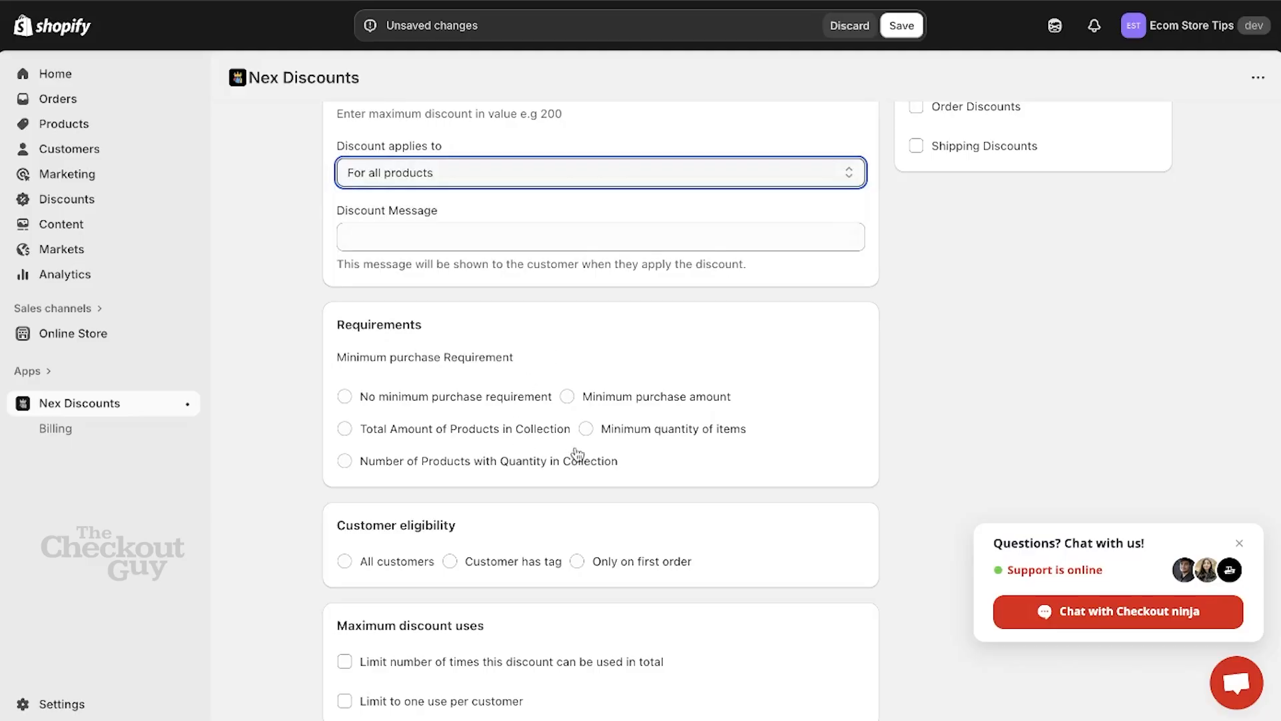
click(542, 399)
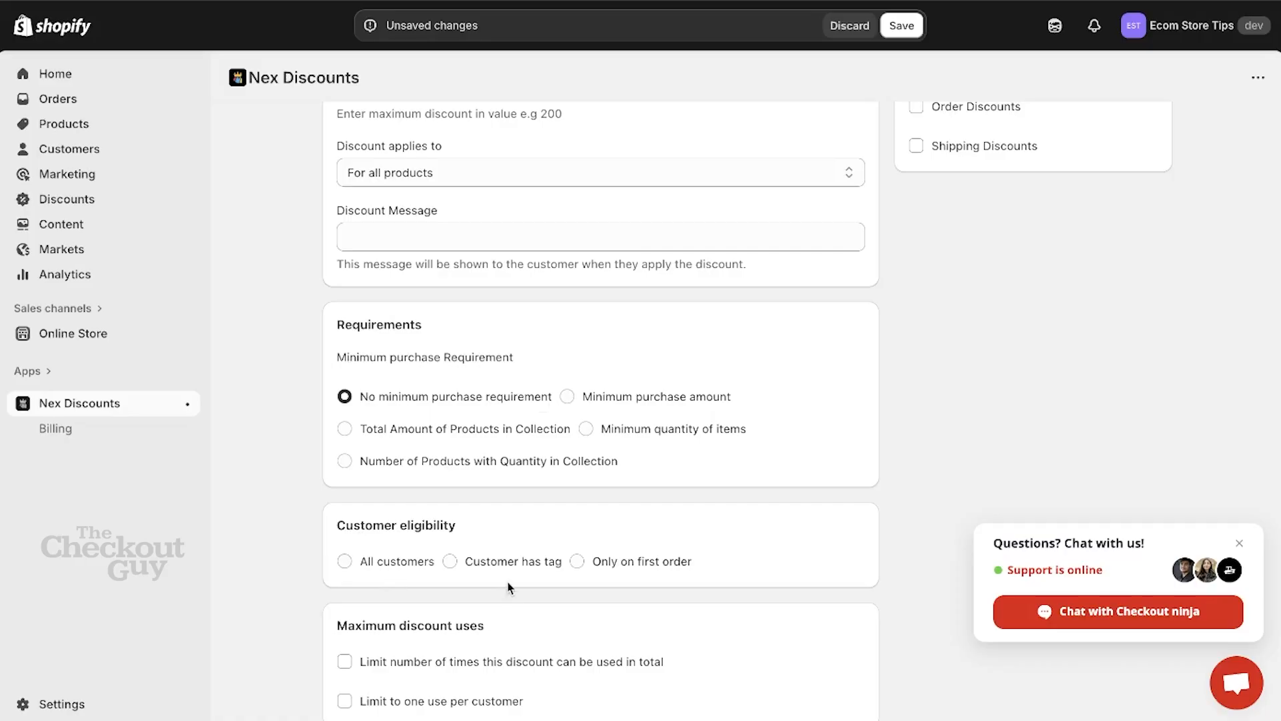
click(432, 572)
click(427, 712)
Step: Save the discount and copy the 40%OFF code from the store's Discounts list
scroll(642, 352, up, 7)
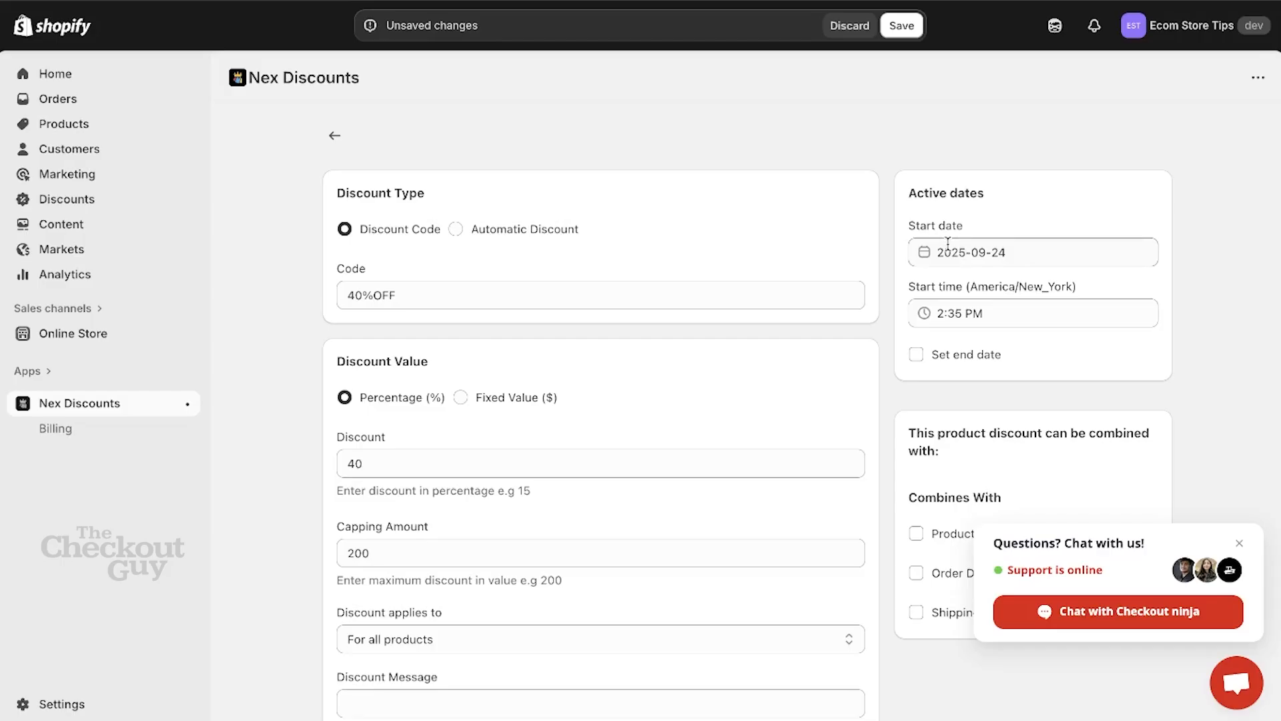
scroll(987, 294, down, 3)
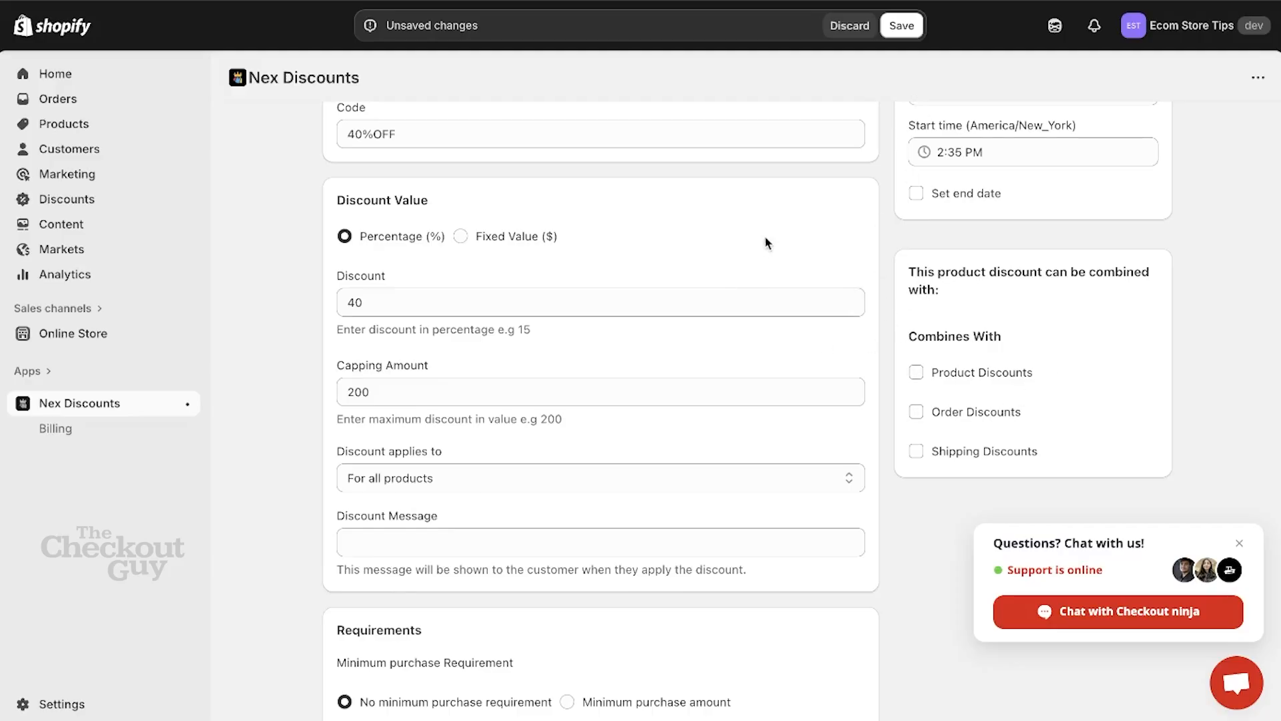
click(903, 27)
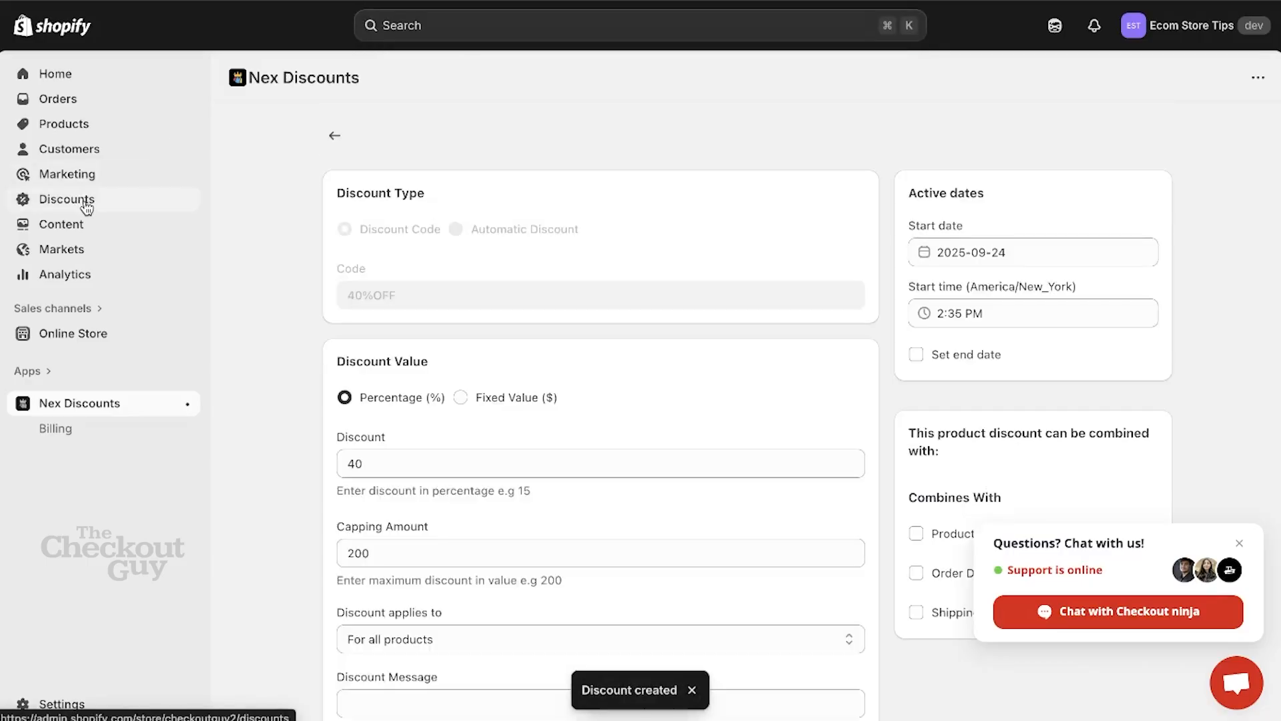
click(87, 208)
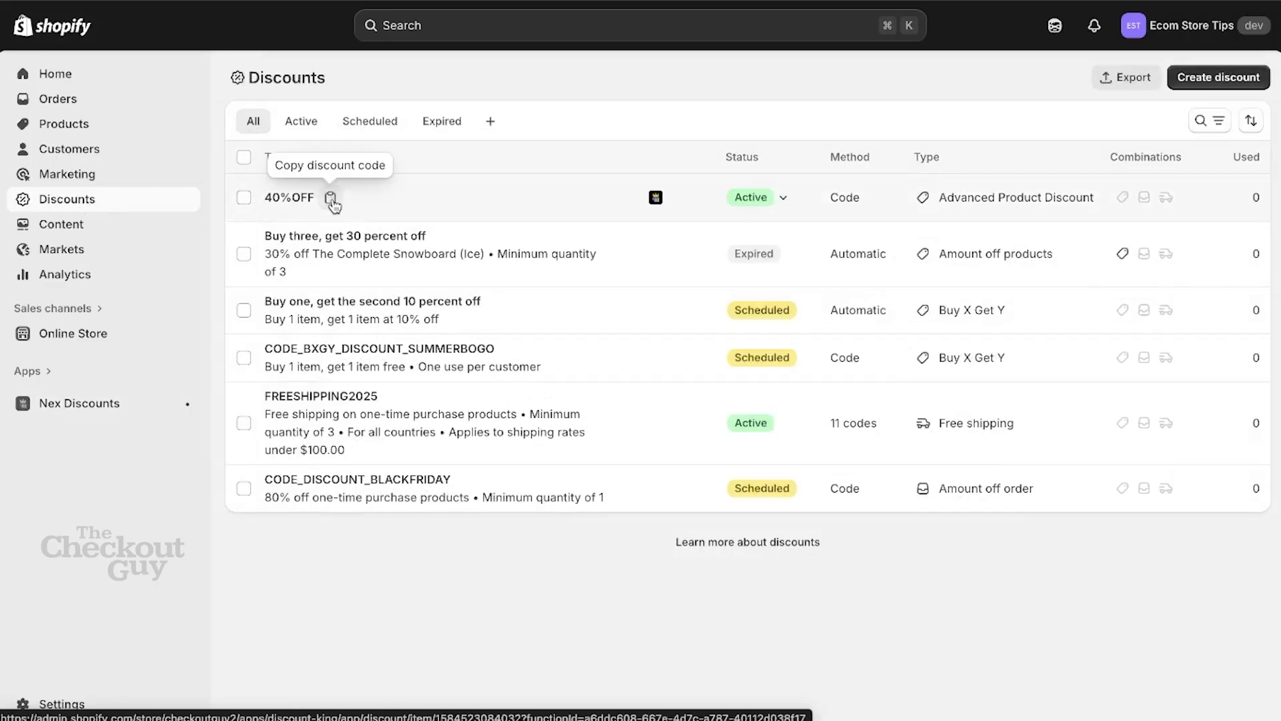
click(330, 199)
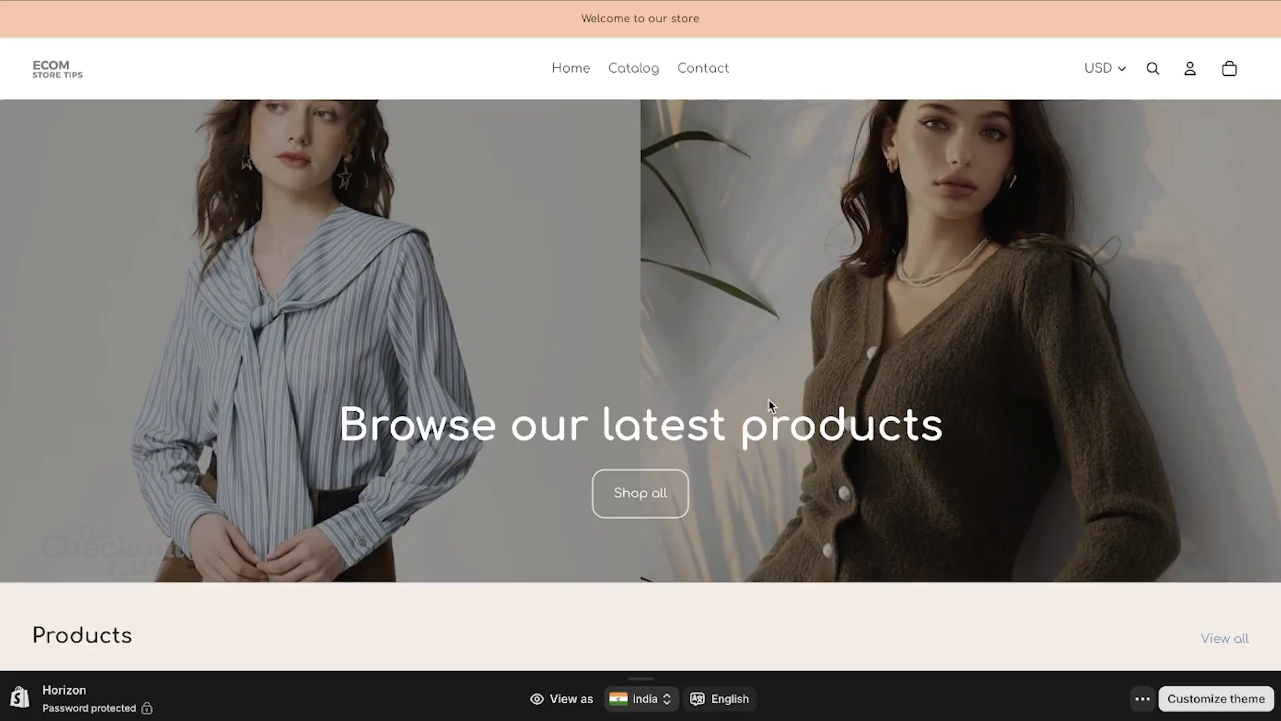
Step: In the storefront catalog, open the Embroidered Peplum Cotton Top and start its checkout with Buy it now
click(634, 79)
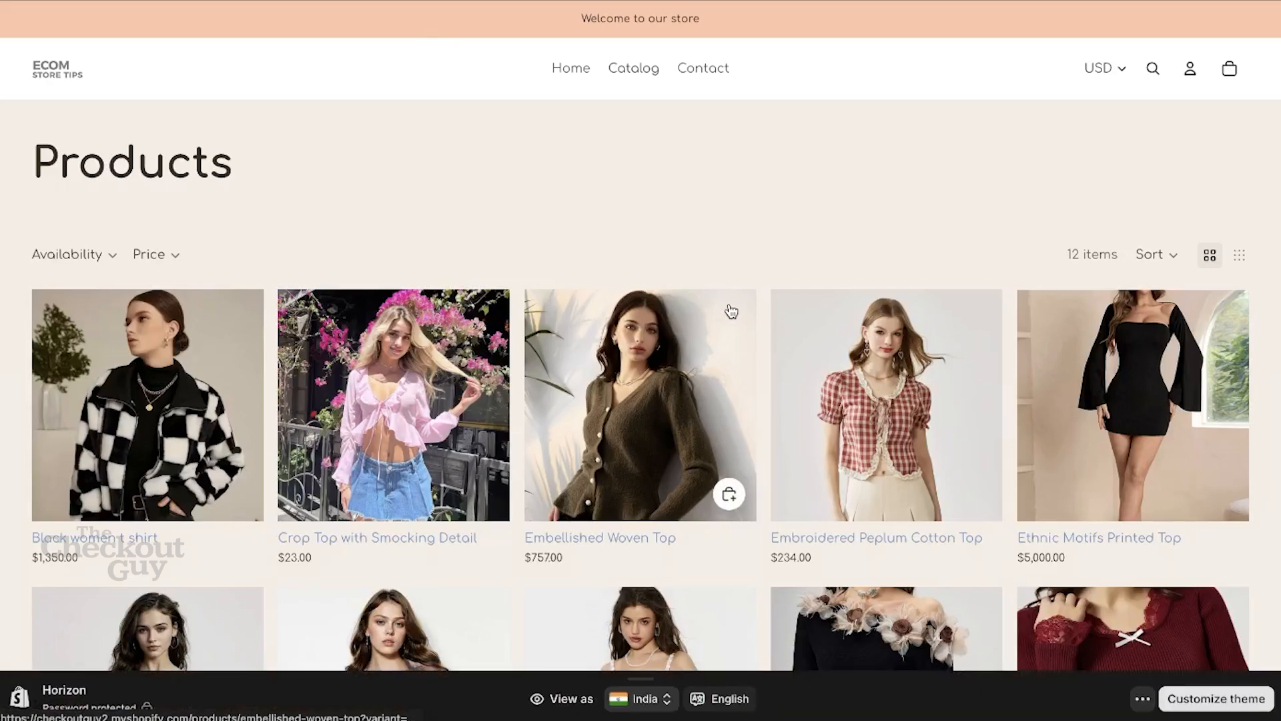
click(910, 432)
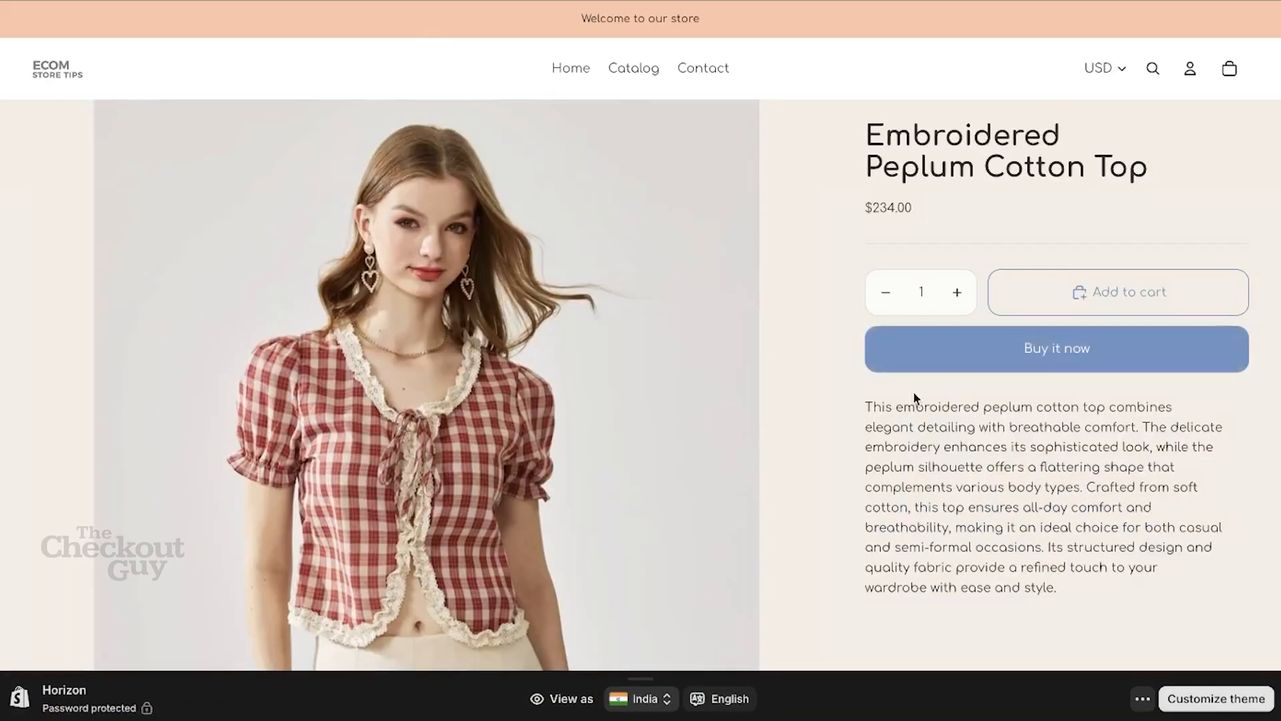
click(998, 351)
Step: Apply the copied 40%OFF code to the Embroidered Peplum Cotton Top order and examine the price reduction
click(833, 212)
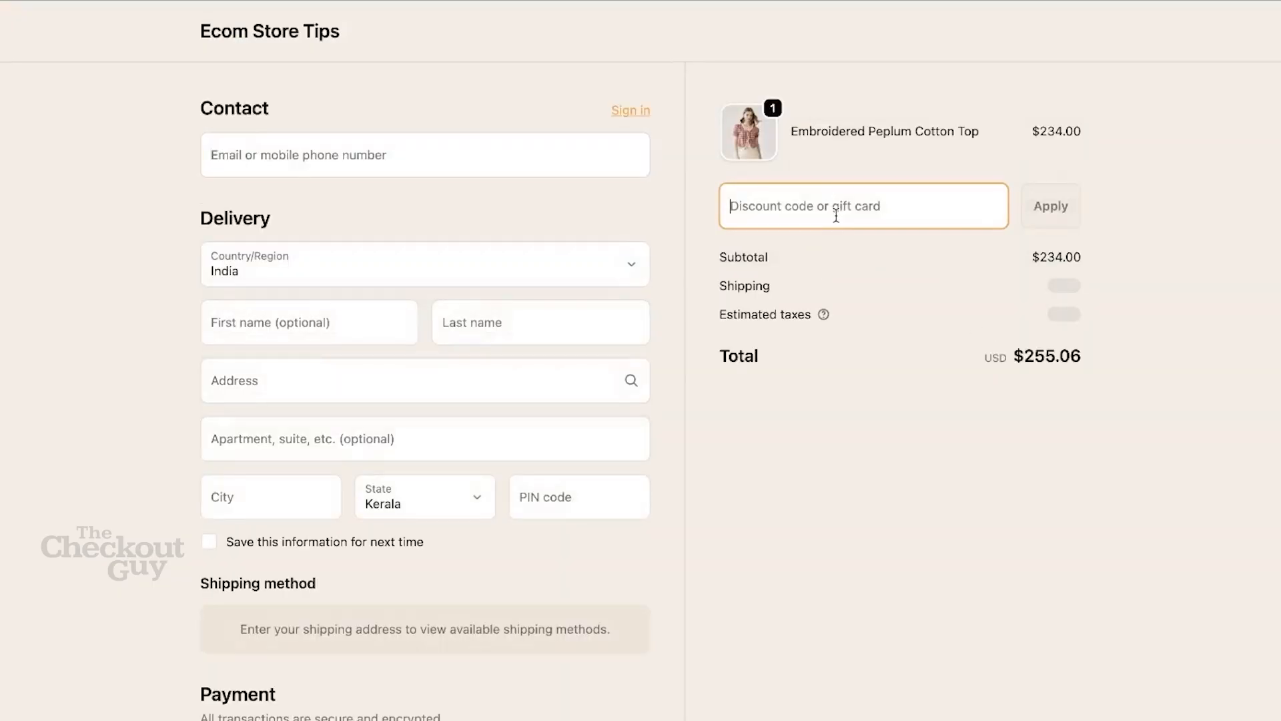
key(ctrl+v)
click(1048, 212)
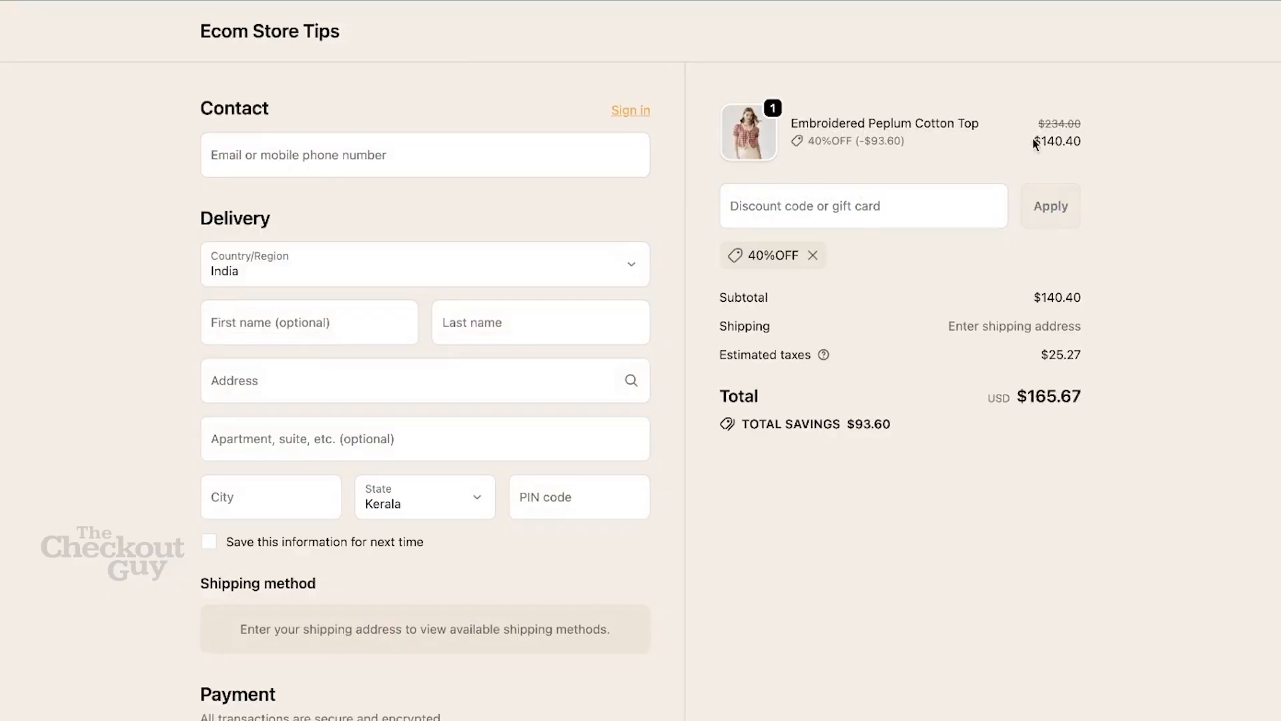
drag(1019, 117, 1134, 123)
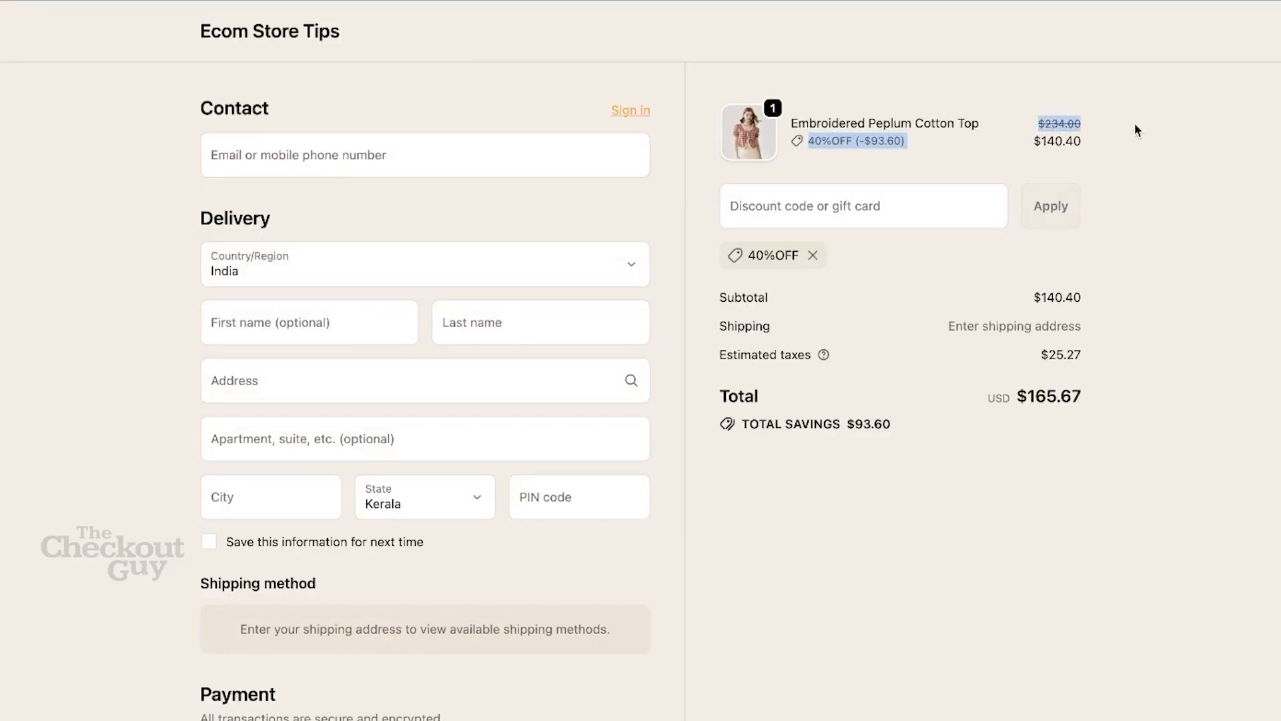
click(1124, 129)
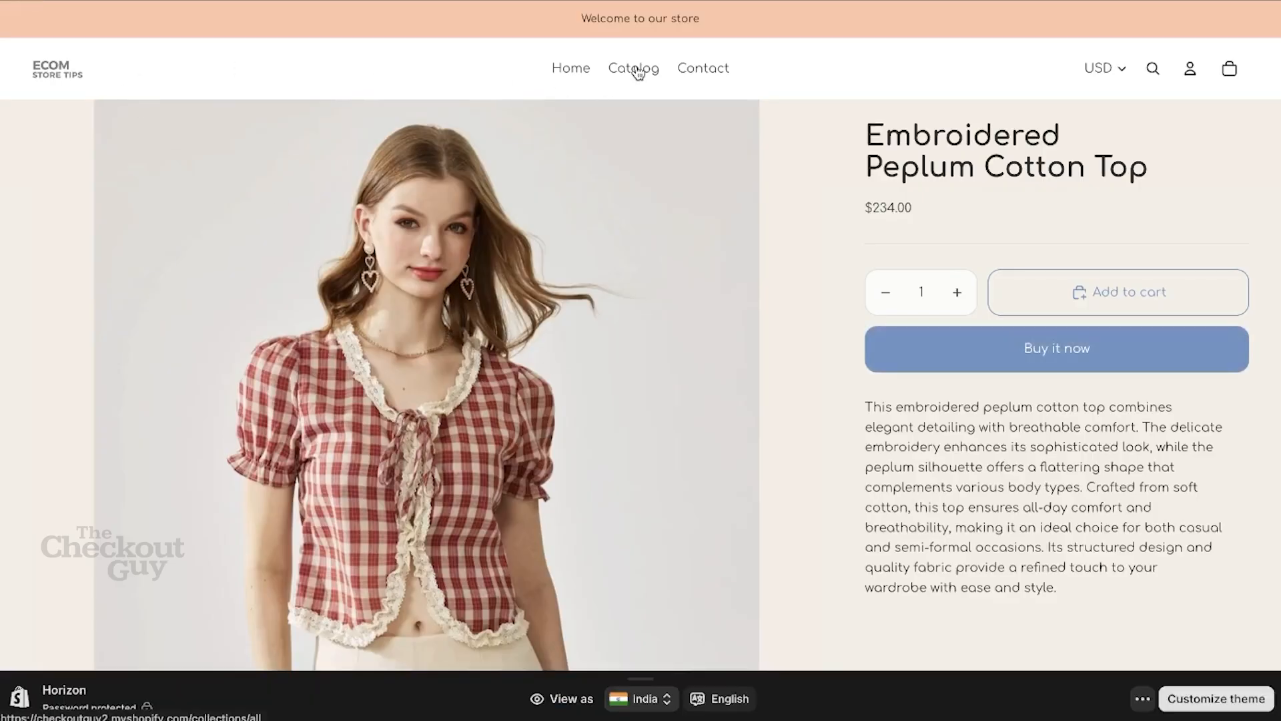
Step: Return to the storefront catalog and start a Buy it now checkout for the Ethnic Motifs Printed Top
click(636, 69)
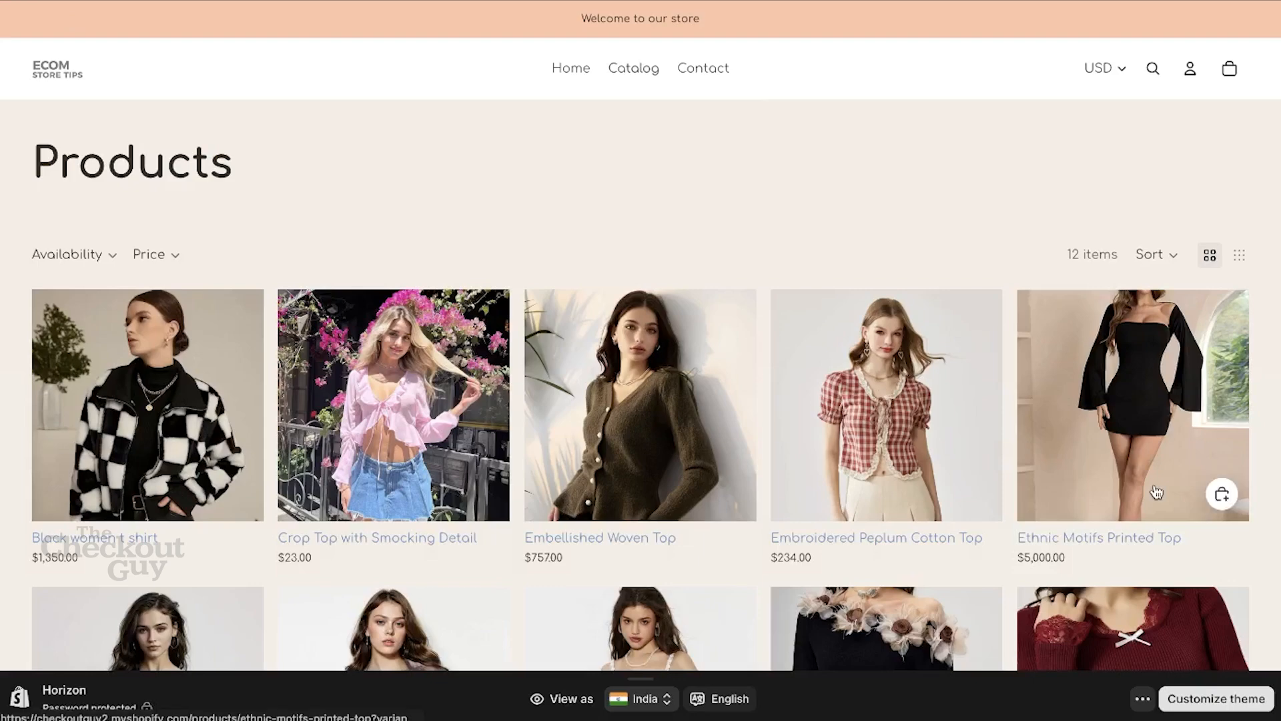
click(1125, 422)
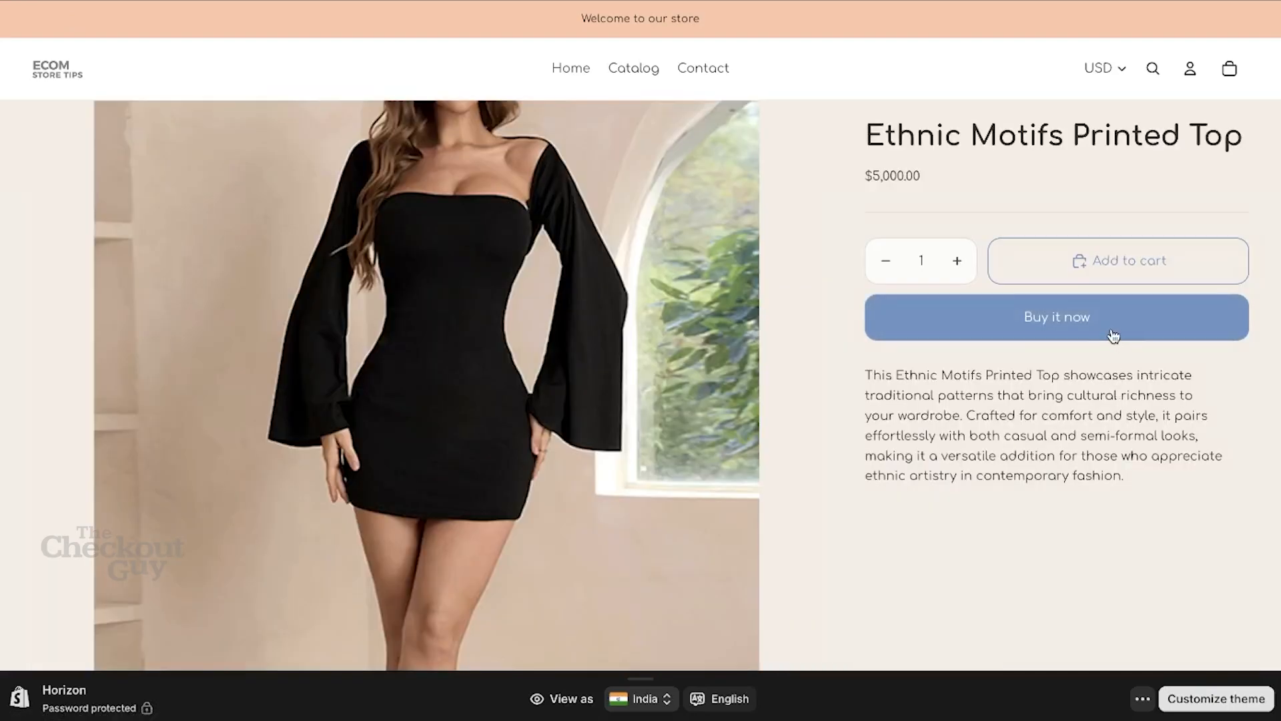
click(1099, 299)
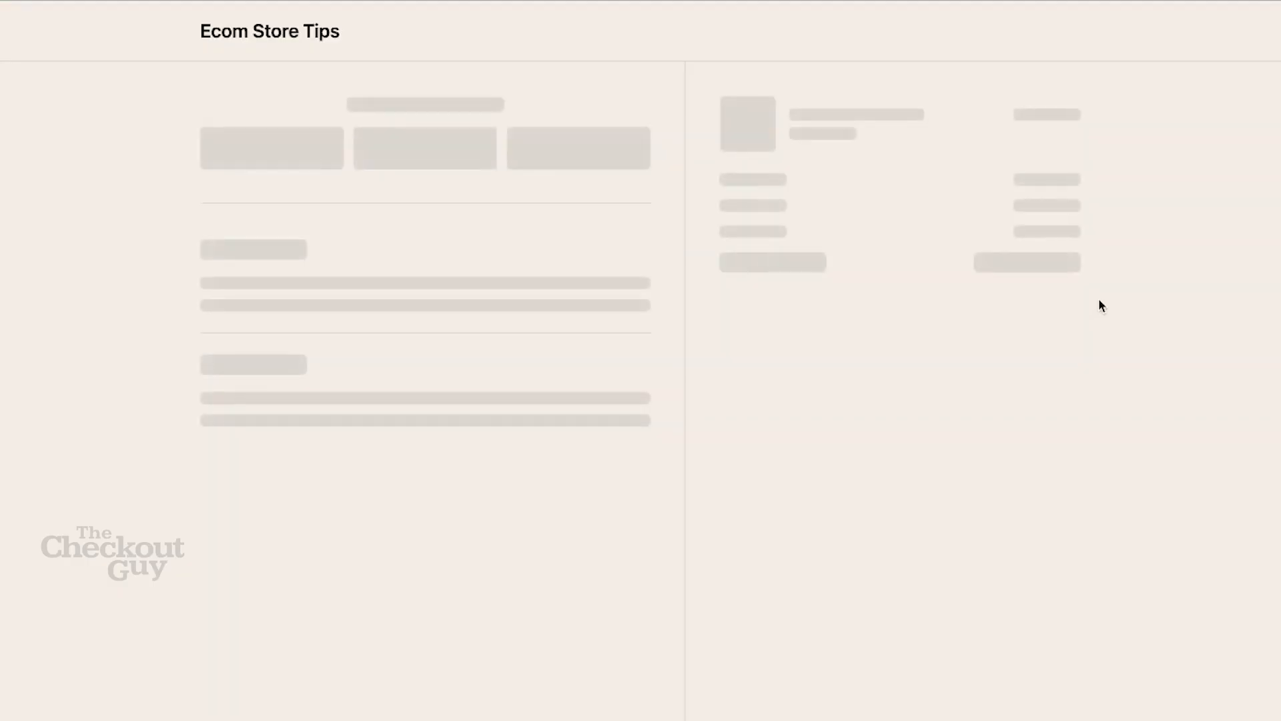
Step: Apply the discount code 40%OFF to the Ethnic Motifs Printed Top order at checkout
click(939, 206)
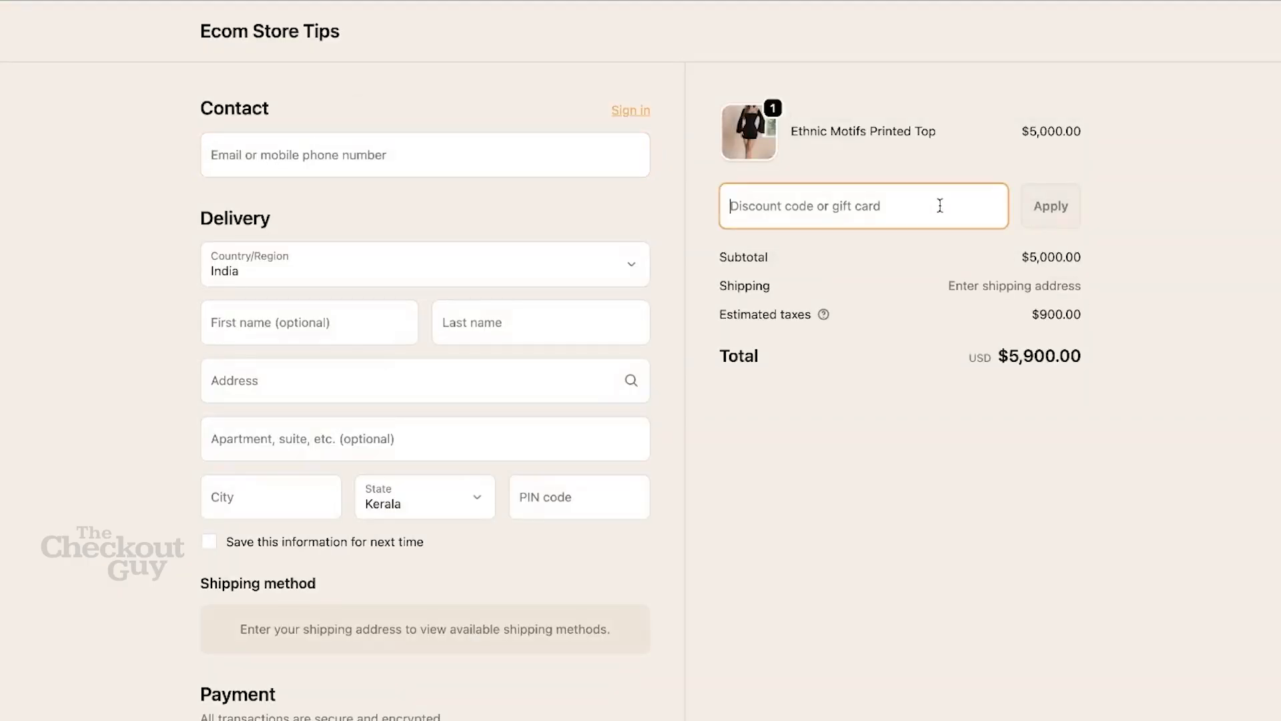
text(40%OFF)
click(1039, 224)
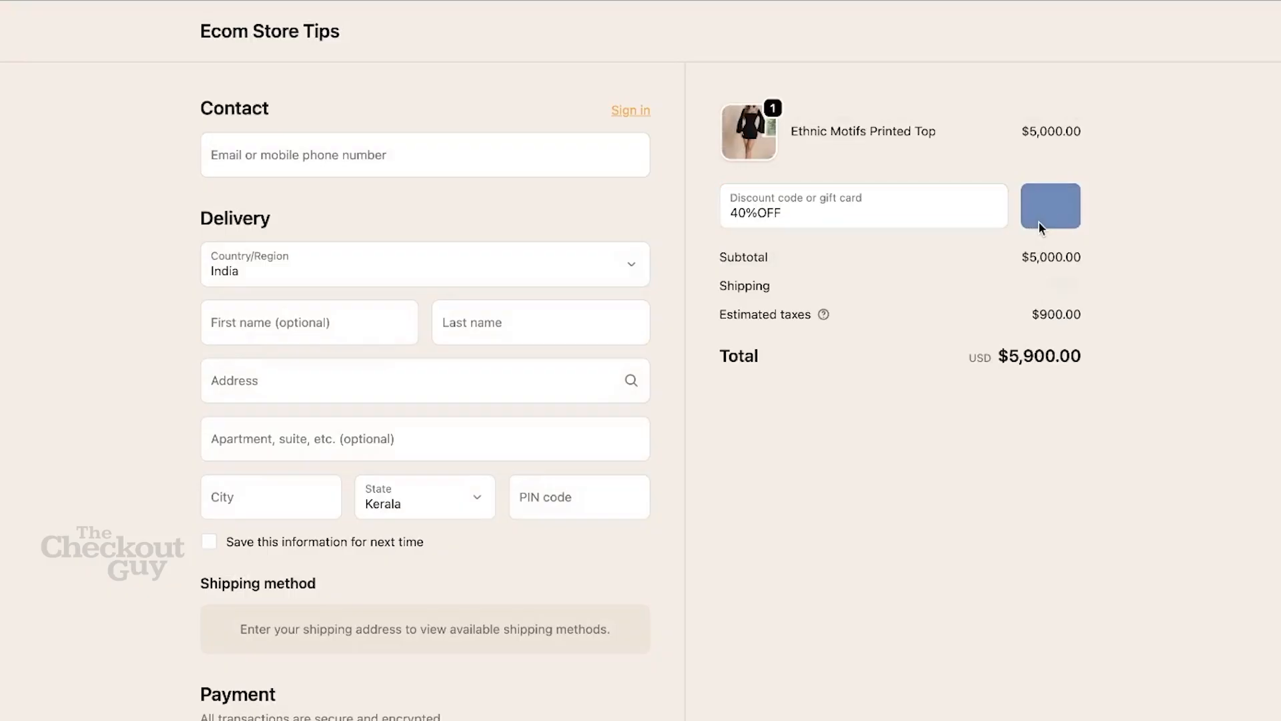